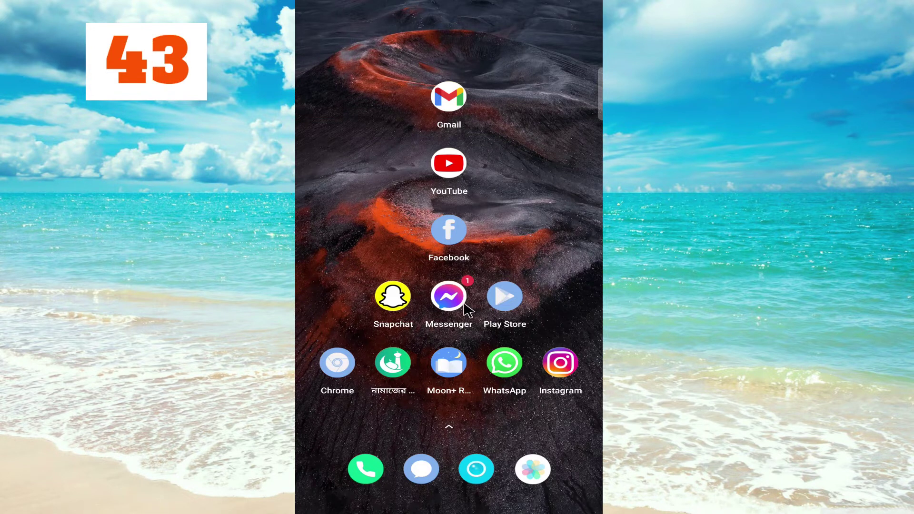
- Launch Messenger and go to your own profile and settings page
left_click(450, 296)
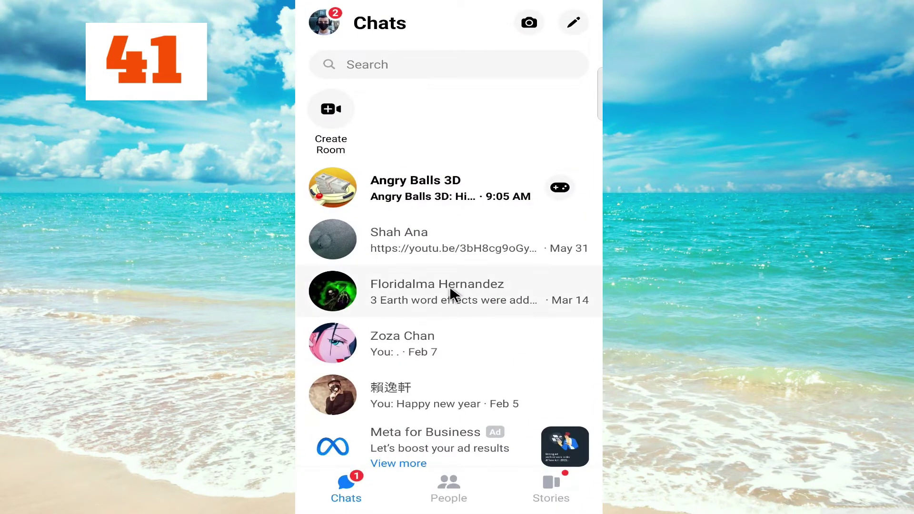
left_click(325, 28)
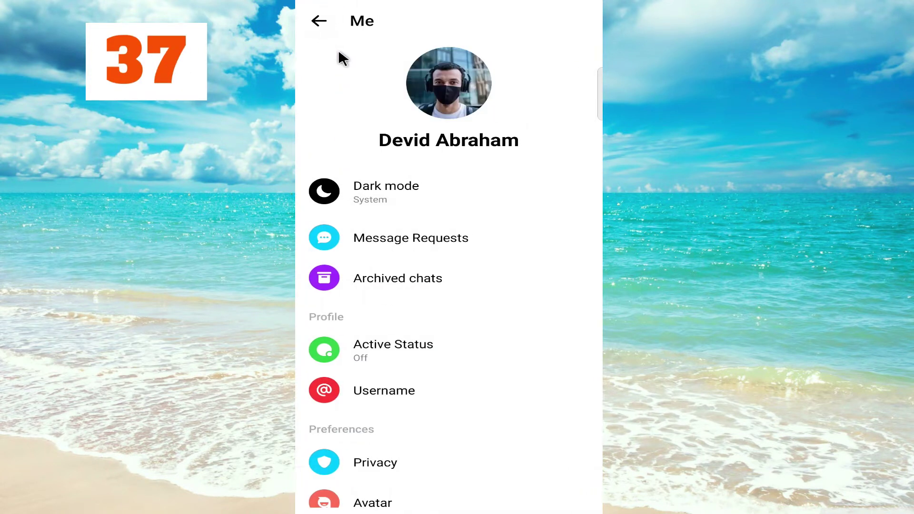
scroll(342, 57, "down", 3)
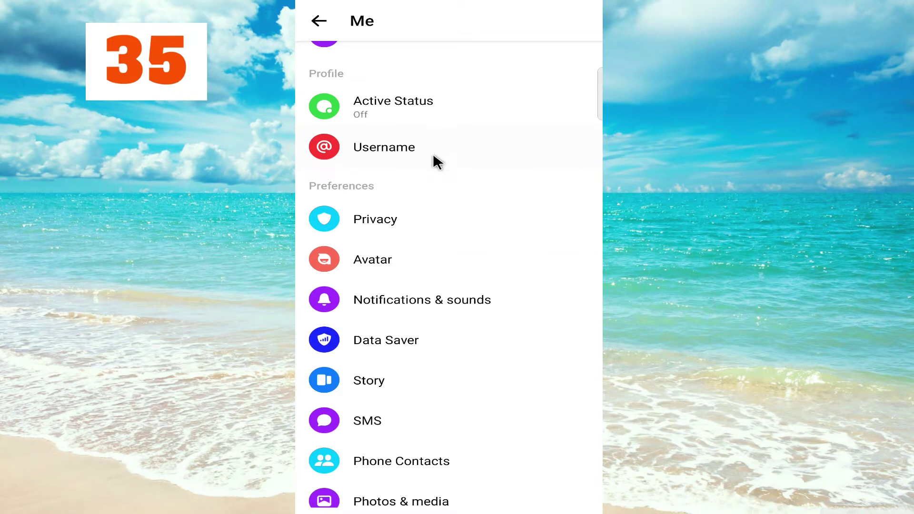
scroll(434, 162, "down", 2)
scroll(439, 167, "up", 4)
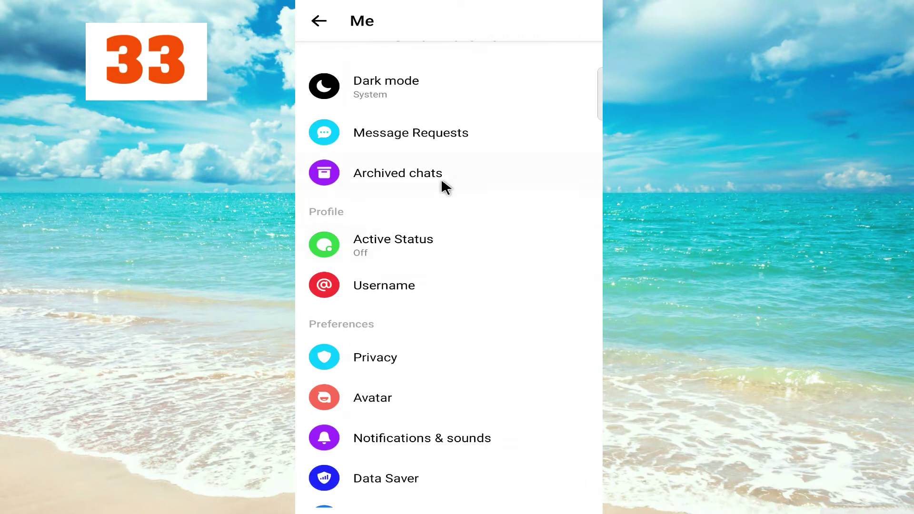
scroll(441, 177, "down", 5)
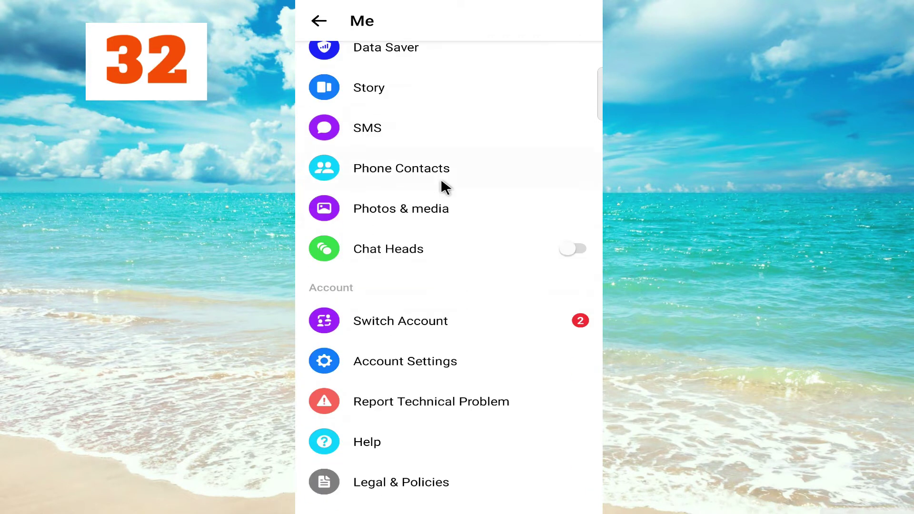
- From Account Settings, reach Facebook's Download your information page
left_click(413, 363)
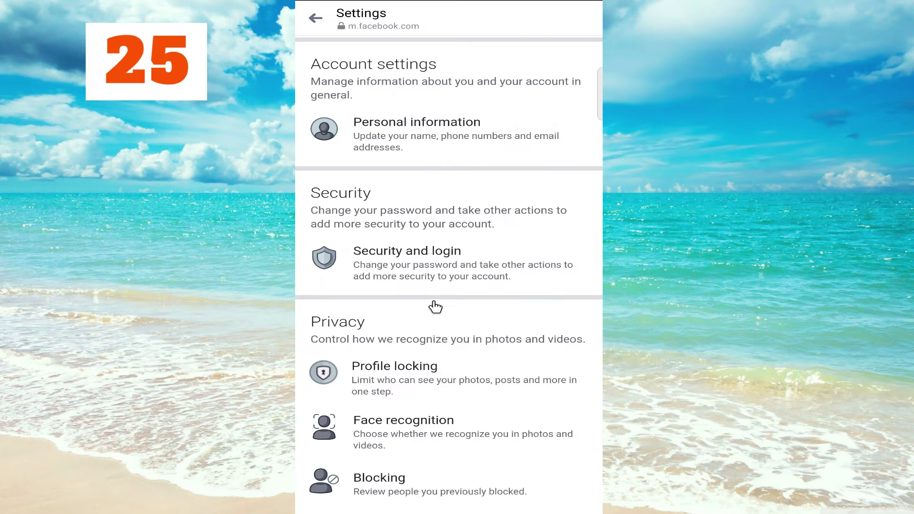
scroll(435, 305, "down", 3)
scroll(434, 303, "down", 2)
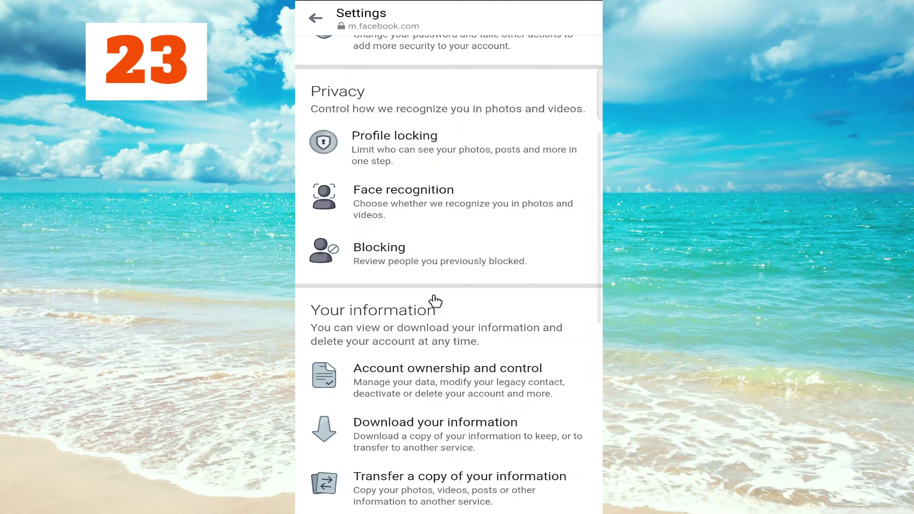
scroll(434, 300, "down", 1)
scroll(435, 298, "down", 1)
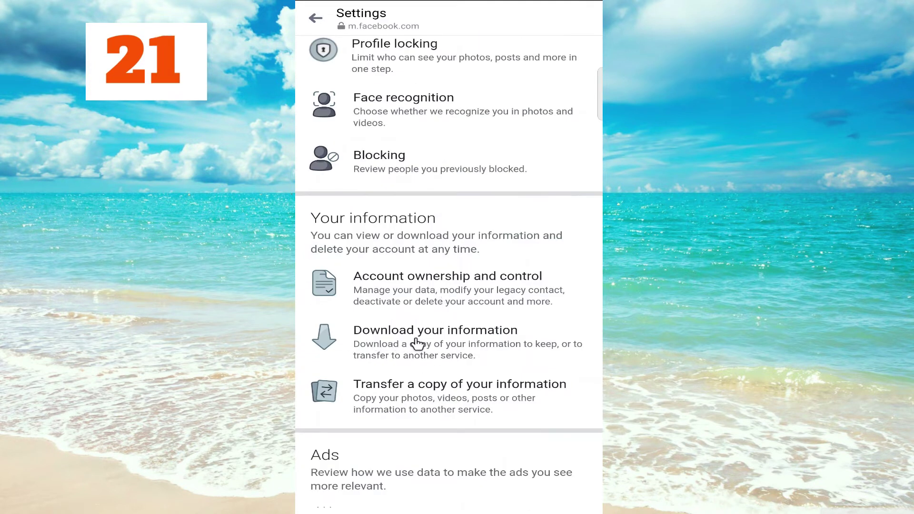
left_click(438, 344)
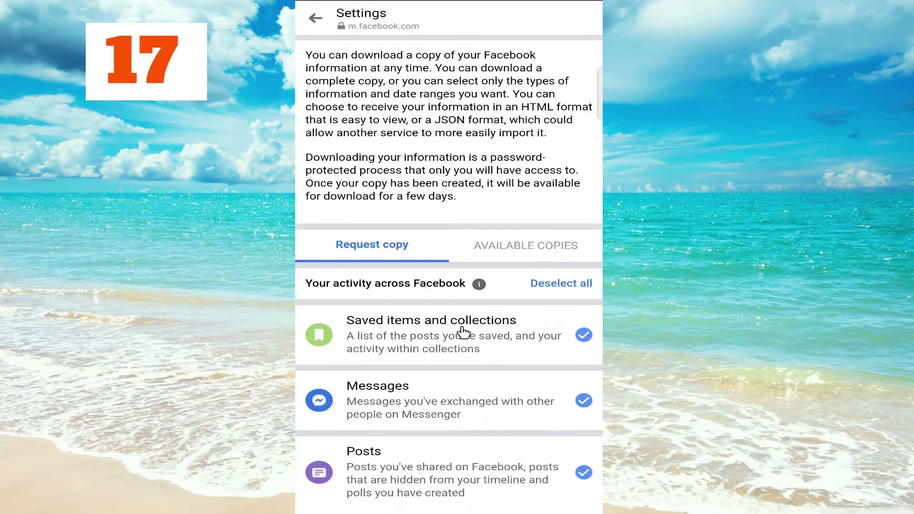
- Request an information copy containing only Messages in HTML format and create the file
left_click(544, 285)
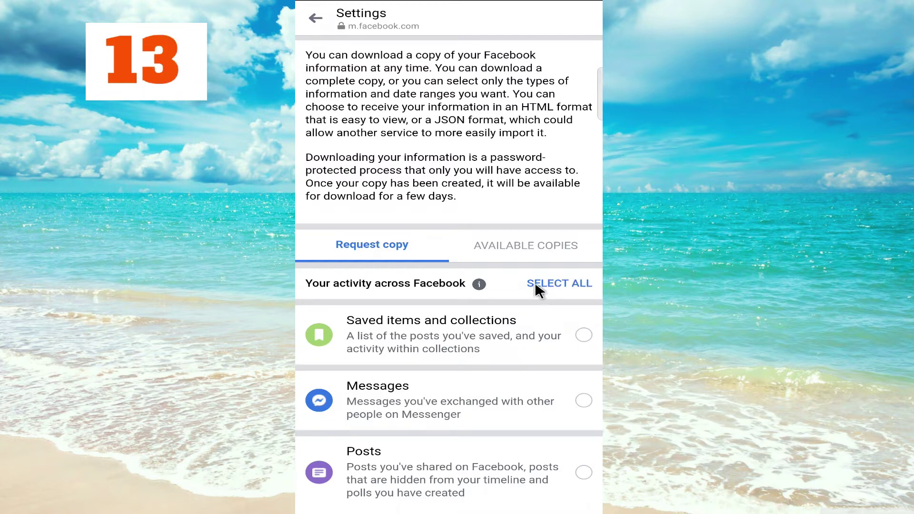
left_click(584, 402)
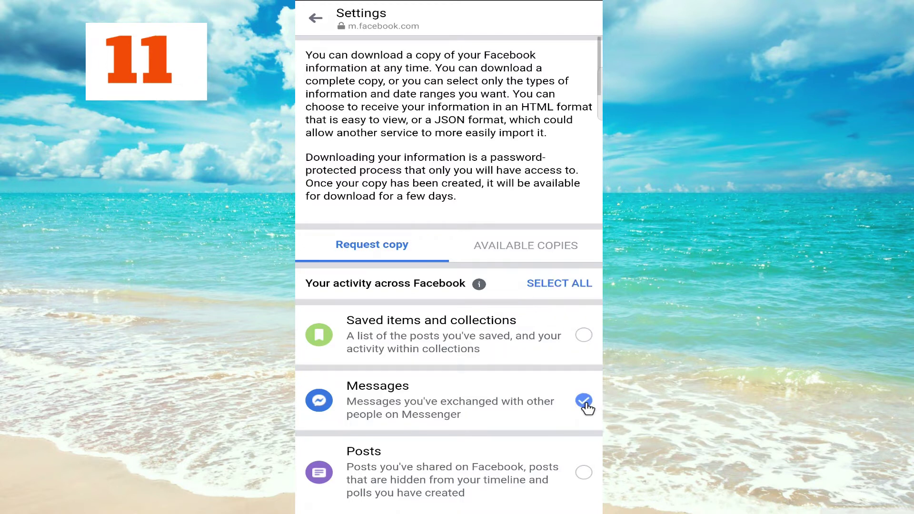
scroll(550, 389, "down", 5)
scroll(540, 383, "down", 5)
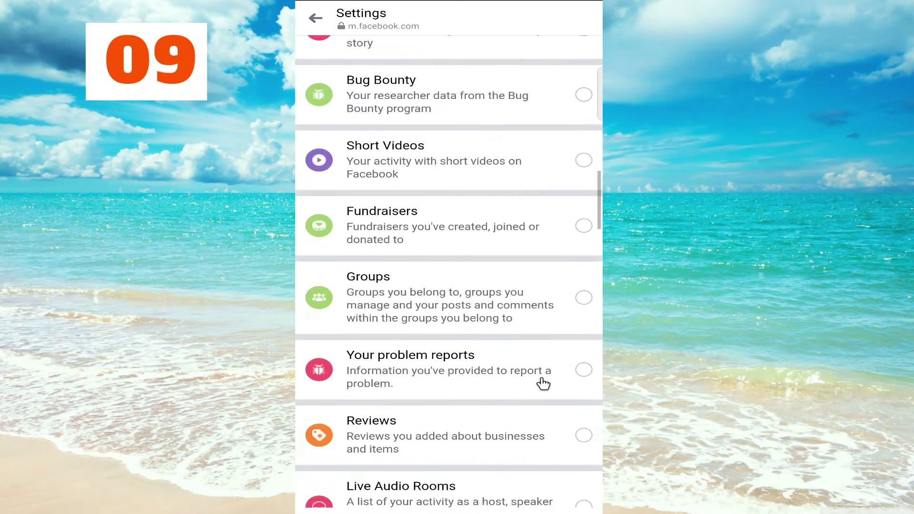
scroll(543, 383, "down", 5)
scroll(542, 383, "down", 5)
scroll(542, 383, "down", 5)
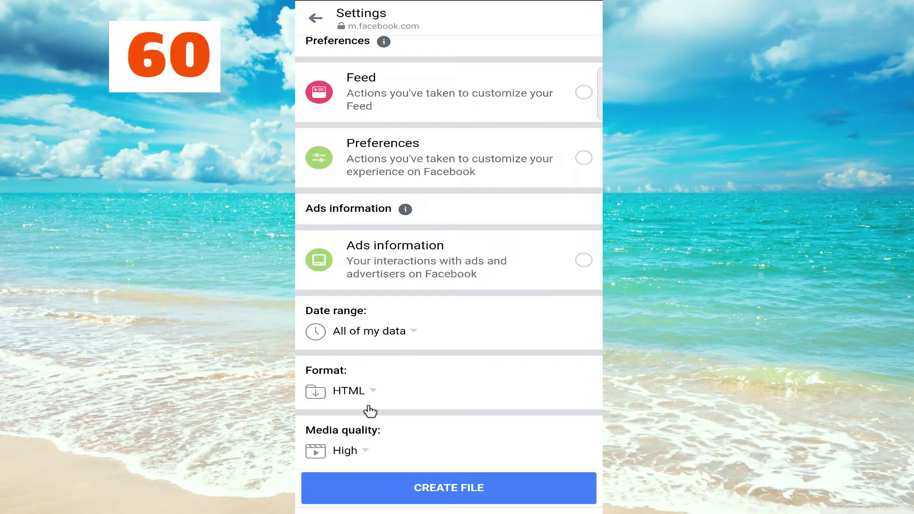
left_click(369, 390)
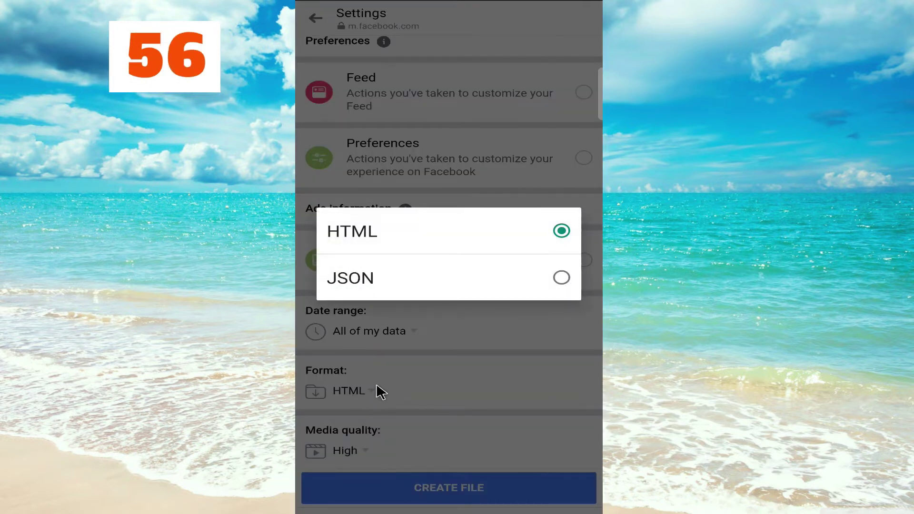
left_click(372, 397)
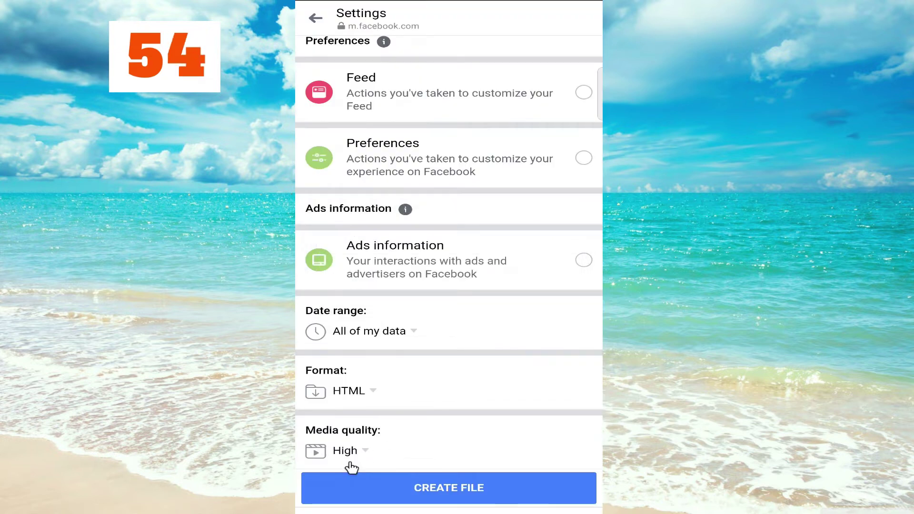
left_click(464, 490)
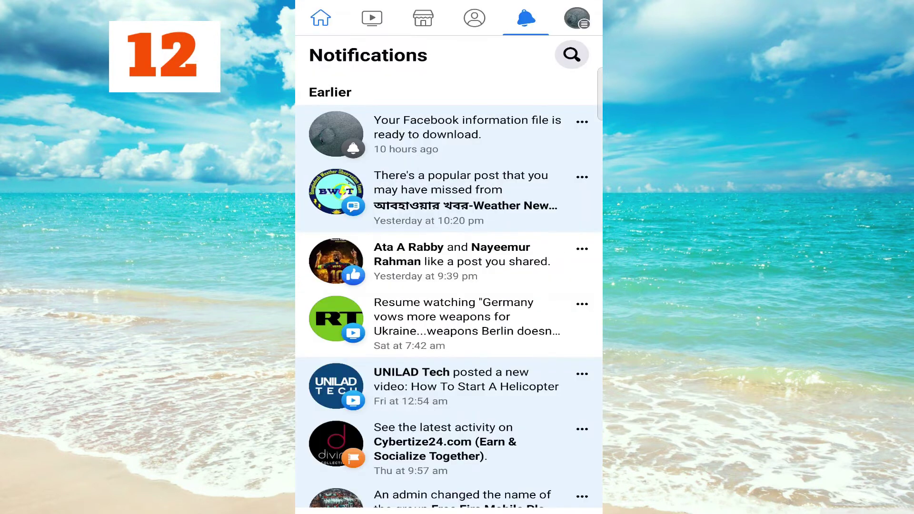
- From the file-ready notification, download file 1 and then file 2 of the Messages copy
left_click(436, 138)
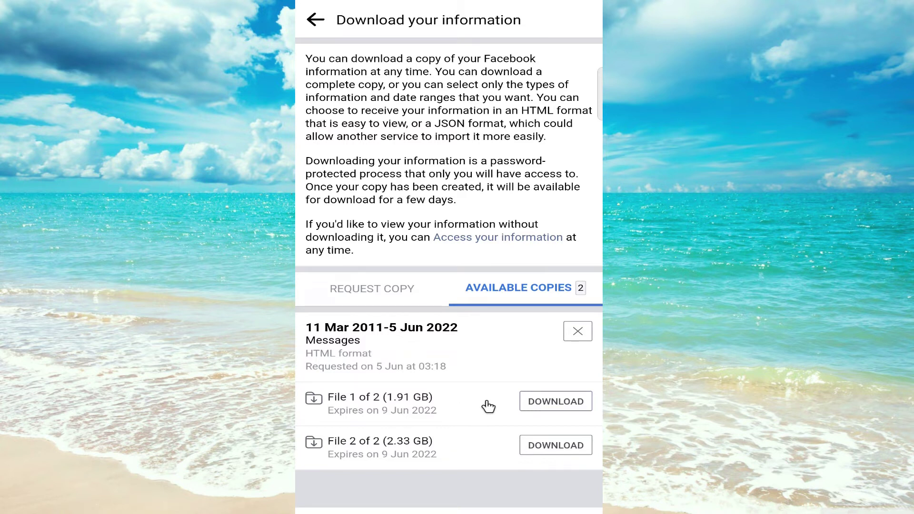
left_click(546, 402)
left_click(551, 444)
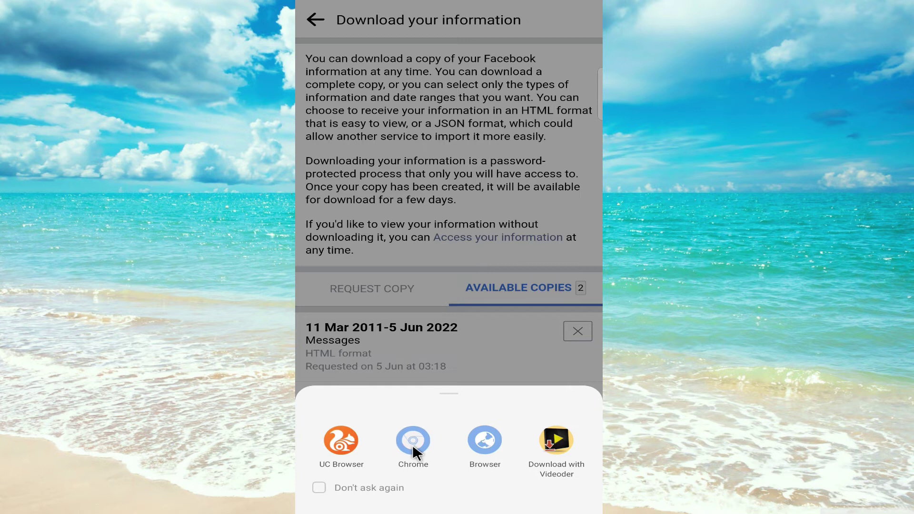
- Choose Chrome in the app chooser to handle the file 2 download link
left_click(413, 441)
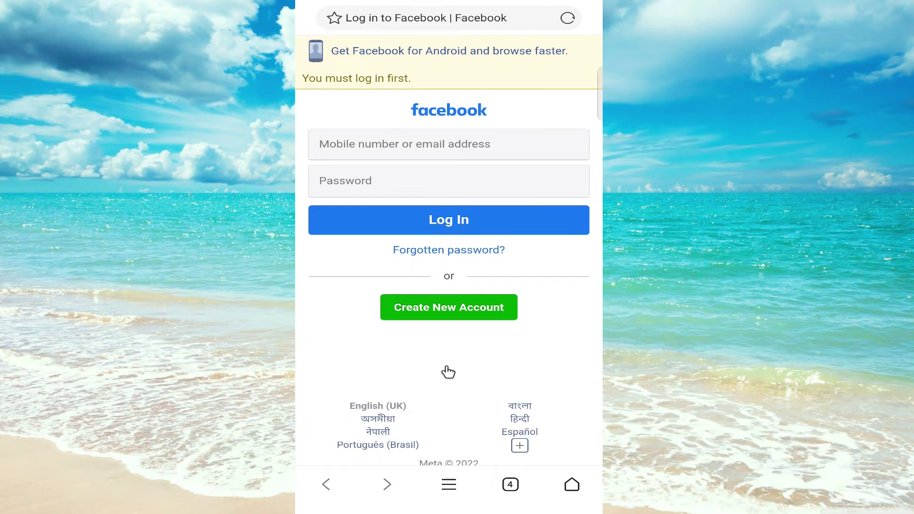
- Log in on Facebook's page and start downloading the 886 KB data zip archive
left_click(447, 146)
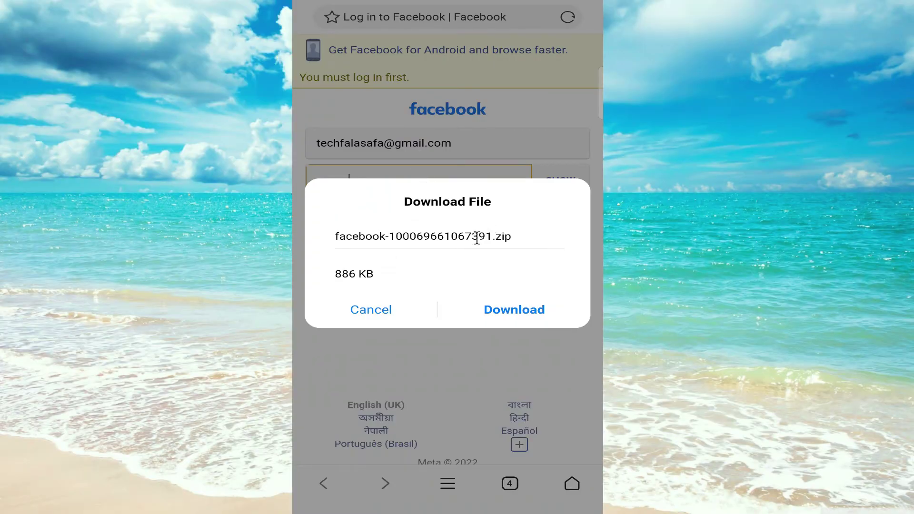
left_click(516, 314)
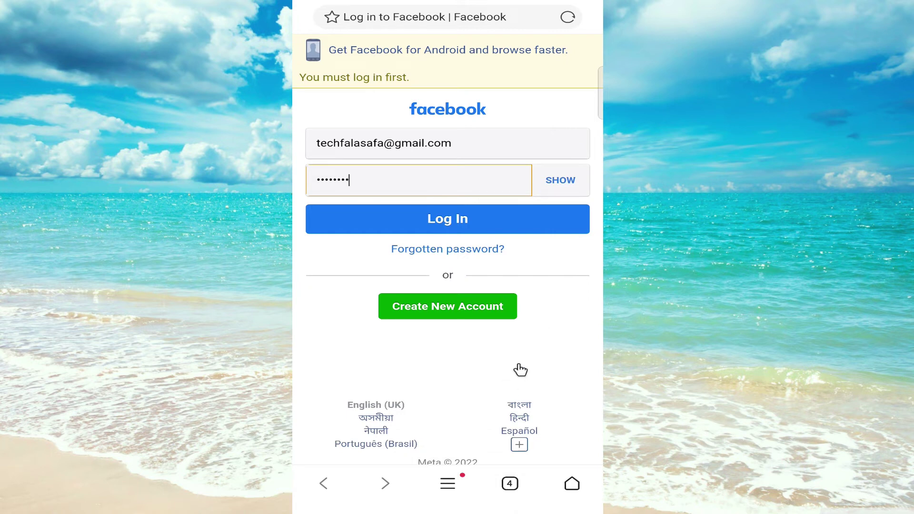
left_click(447, 482)
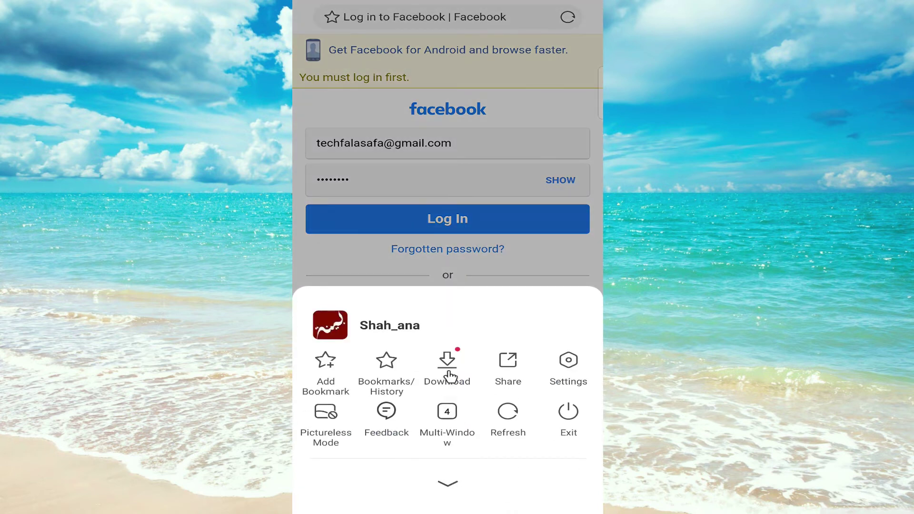
- From the browser's downloads, open the Facebook zip archive with ES File Explorer
left_click(450, 377)
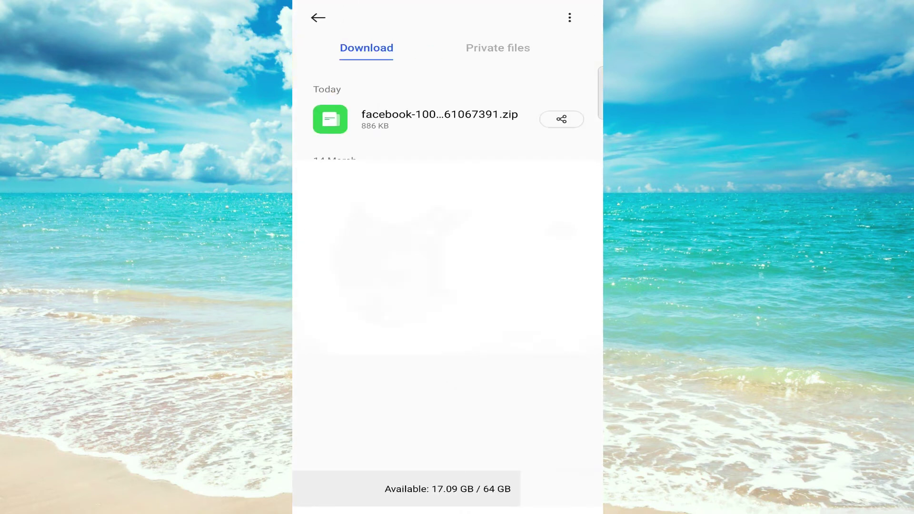
left_click(368, 123)
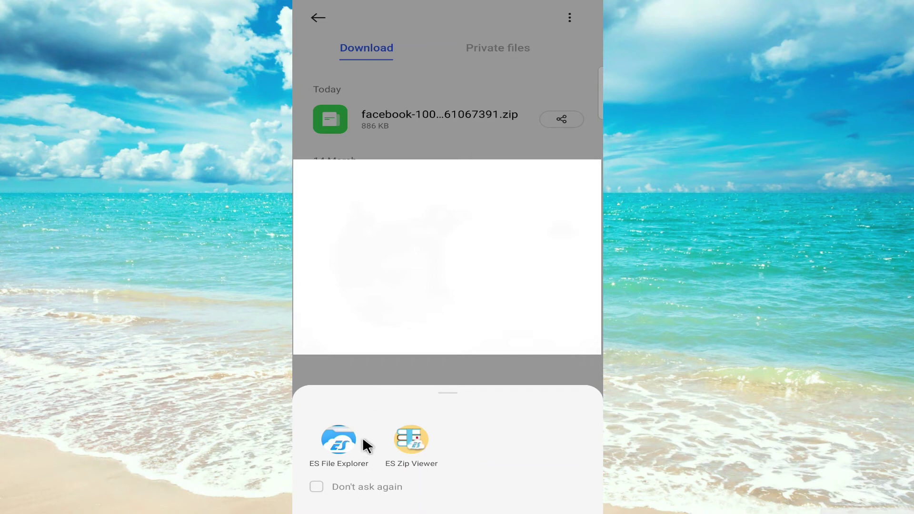
left_click(347, 442)
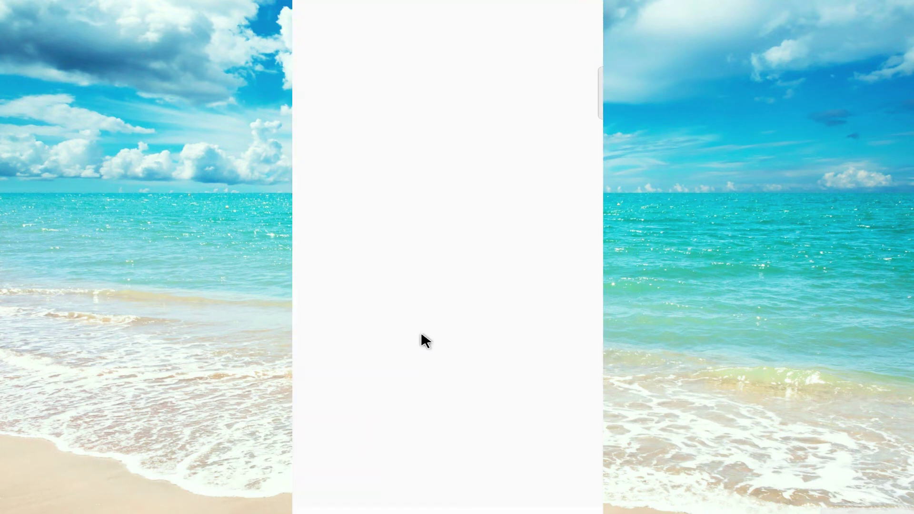
left_click(451, 257)
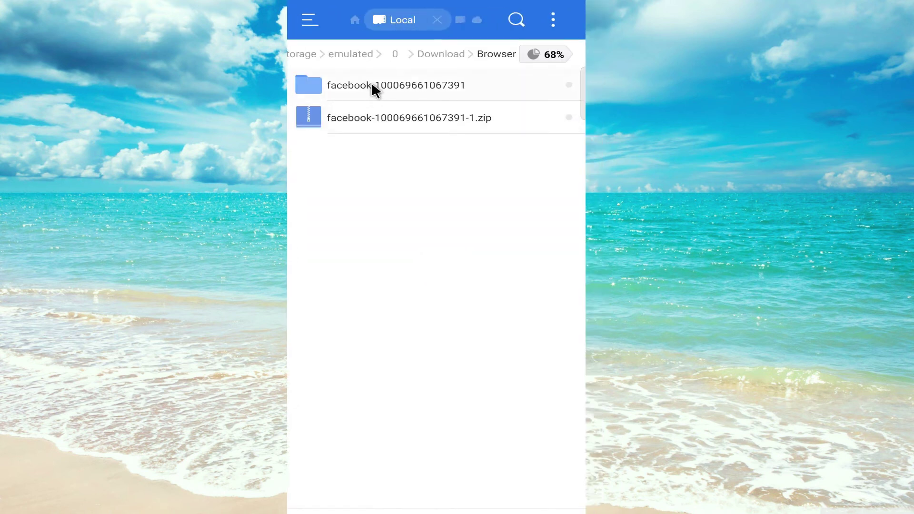
- Navigate facebook > messages > inbox and enter a conversation folder near the bottom
left_click(371, 85)
left_click(371, 86)
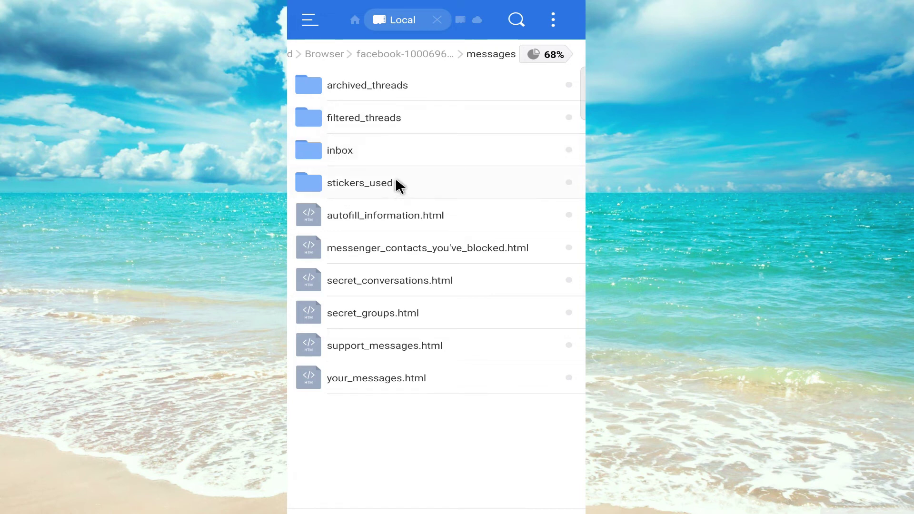
left_click(345, 152)
scroll(352, 146, "down", 1)
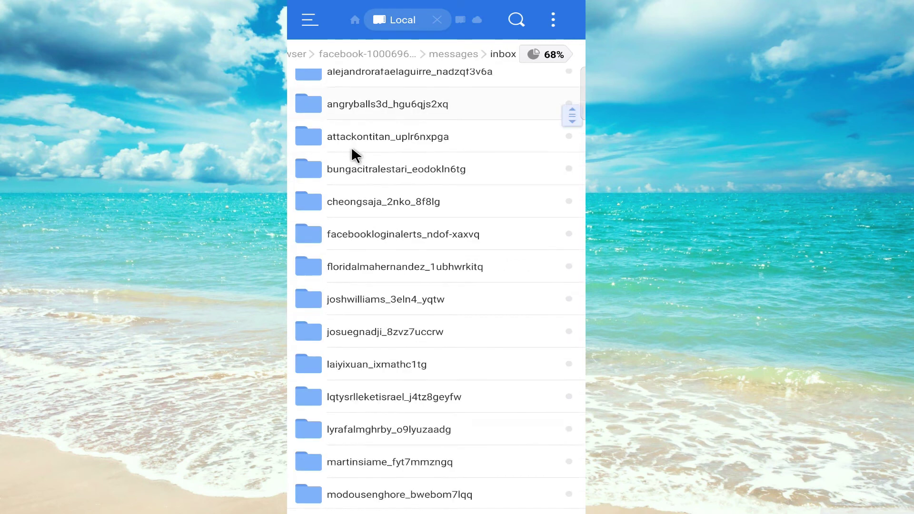
scroll(352, 146, "down", 4)
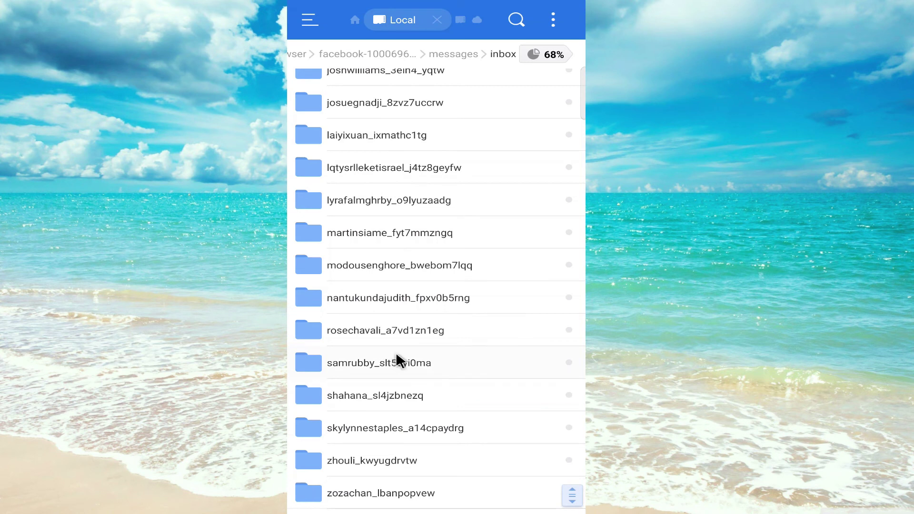
left_click(345, 394)
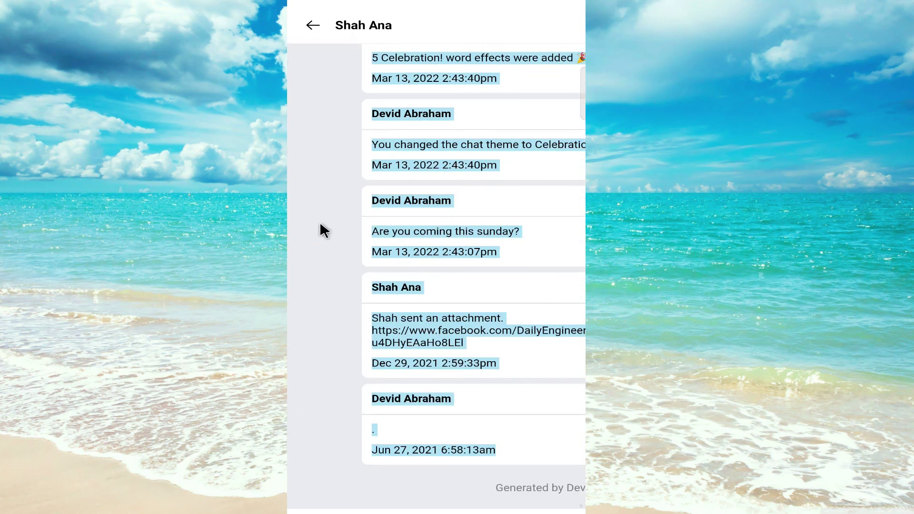
- Close the chat view and return to the conversation's files
left_click(313, 27)
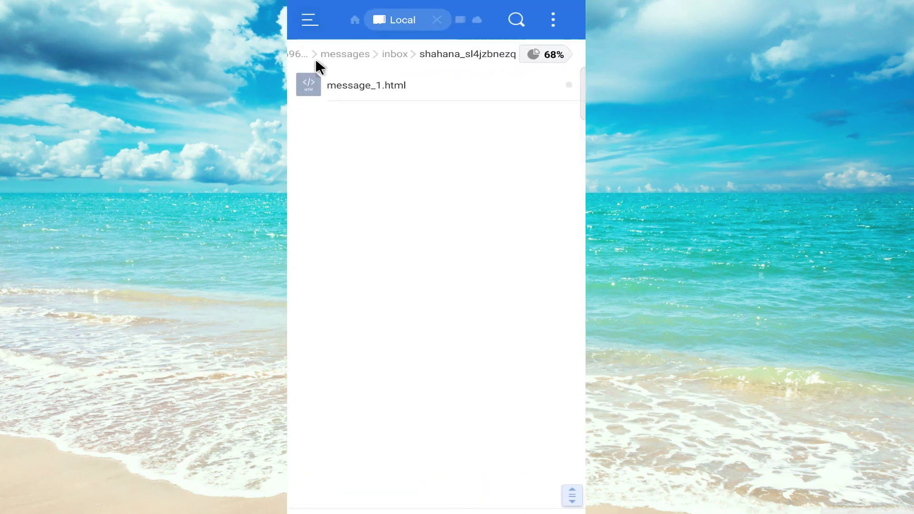
- Open the Local Hookup conversation's message_1.html from filtered_threads and browse its chat
left_click(379, 54)
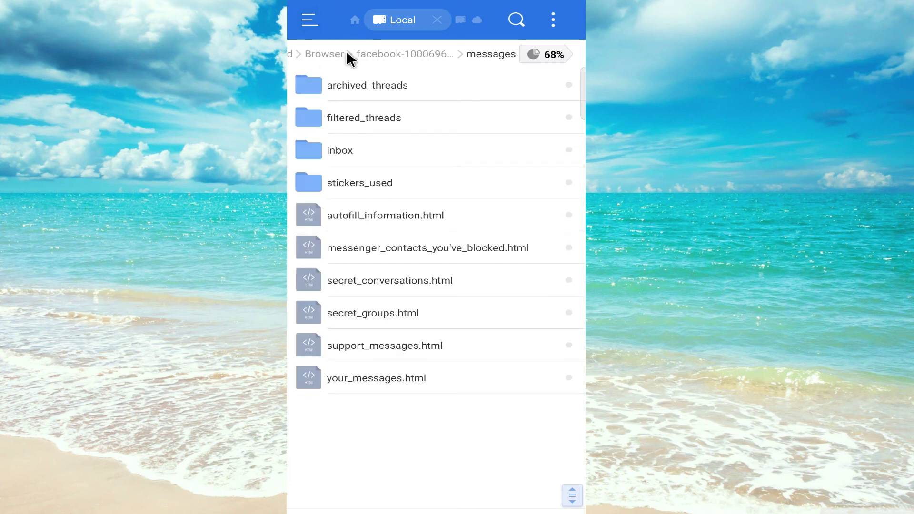
left_click(375, 120)
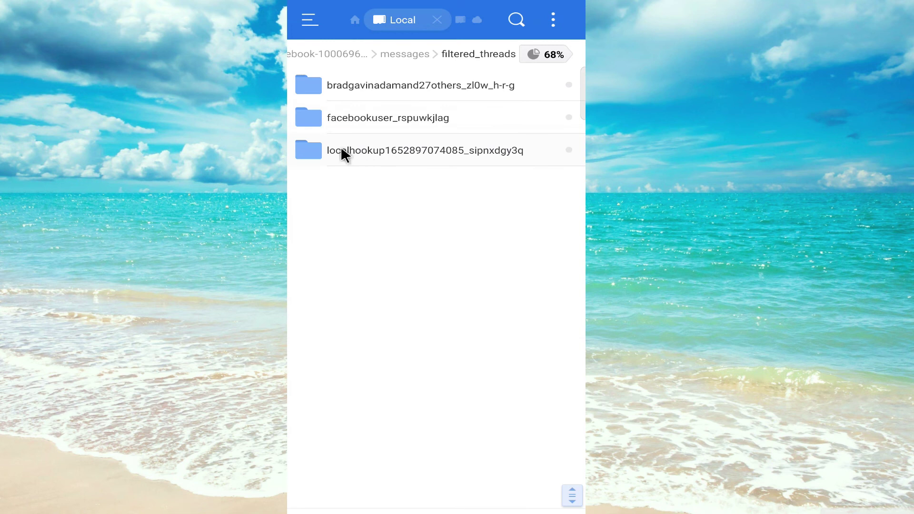
left_click(365, 147)
left_click(350, 92)
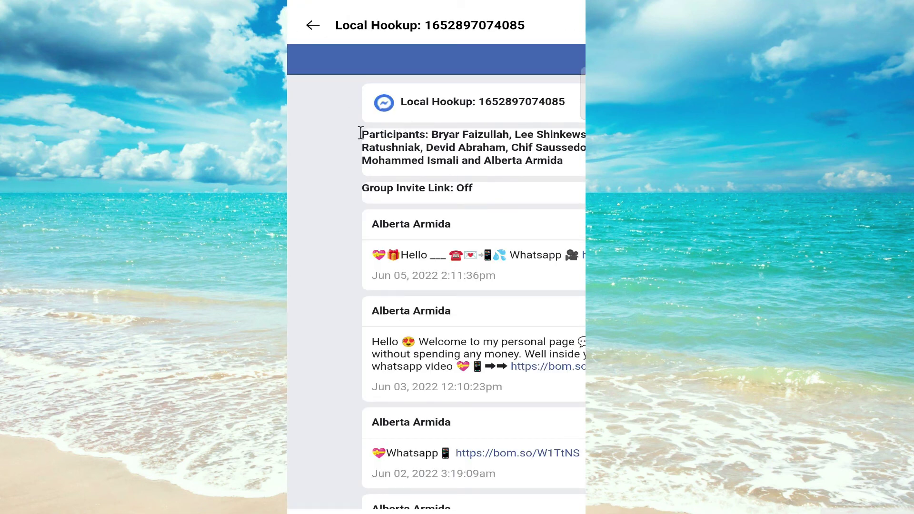
scroll(435, 164, "down", 3)
scroll(436, 164, "down", 3)
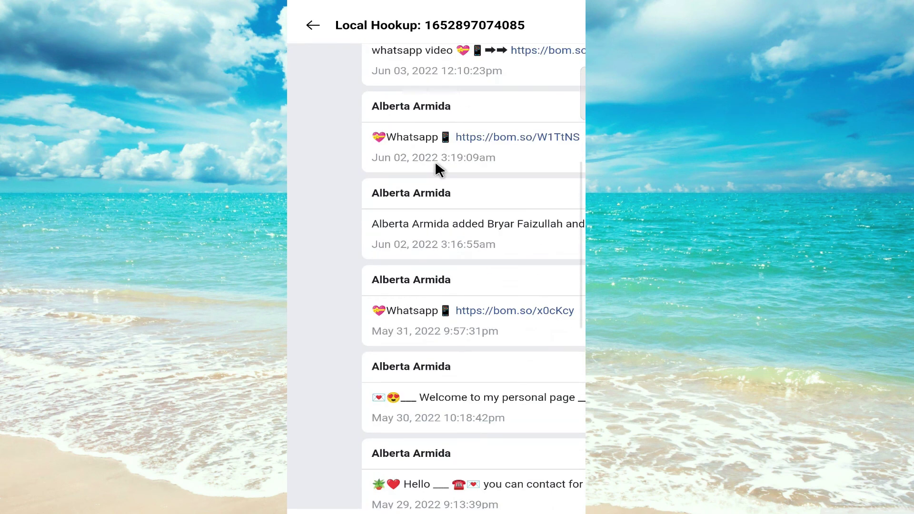
scroll(465, 164, "down", 3)
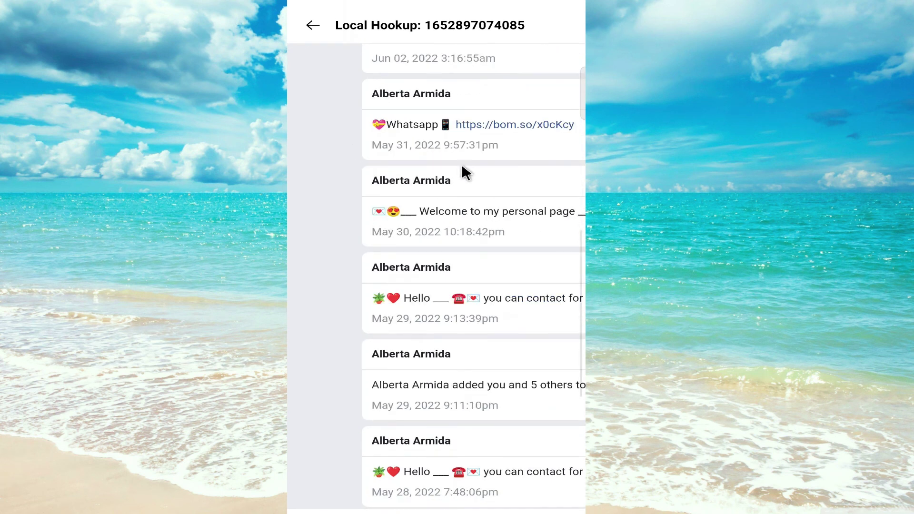
left_click_drag(369, 168, 320, 175)
left_click(508, 177)
left_click_drag(510, 171, 464, 357)
scroll(436, 275, "down", 2)
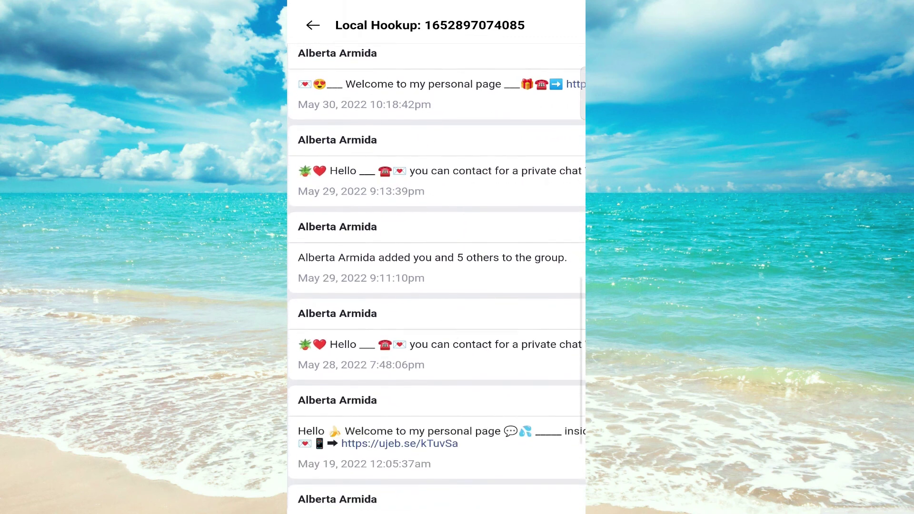
scroll(437, 274, "down", 3)
scroll(436, 275, "up", 3)
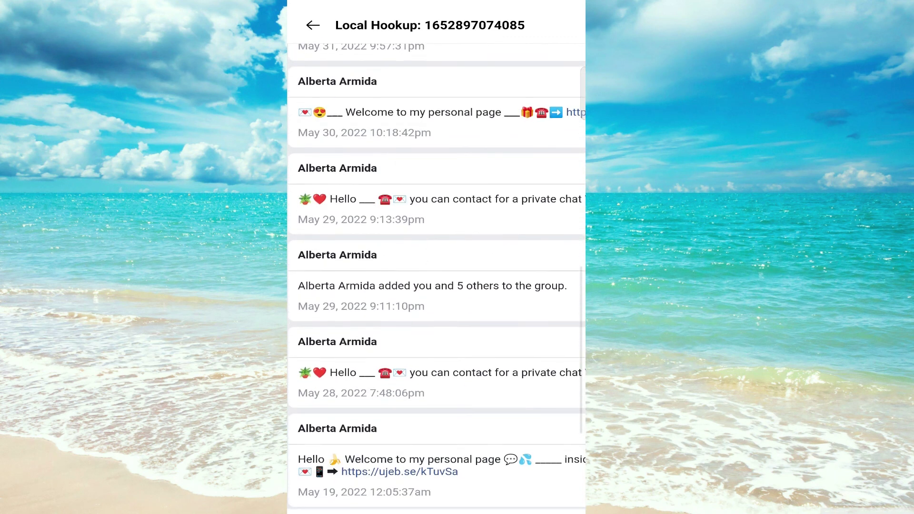